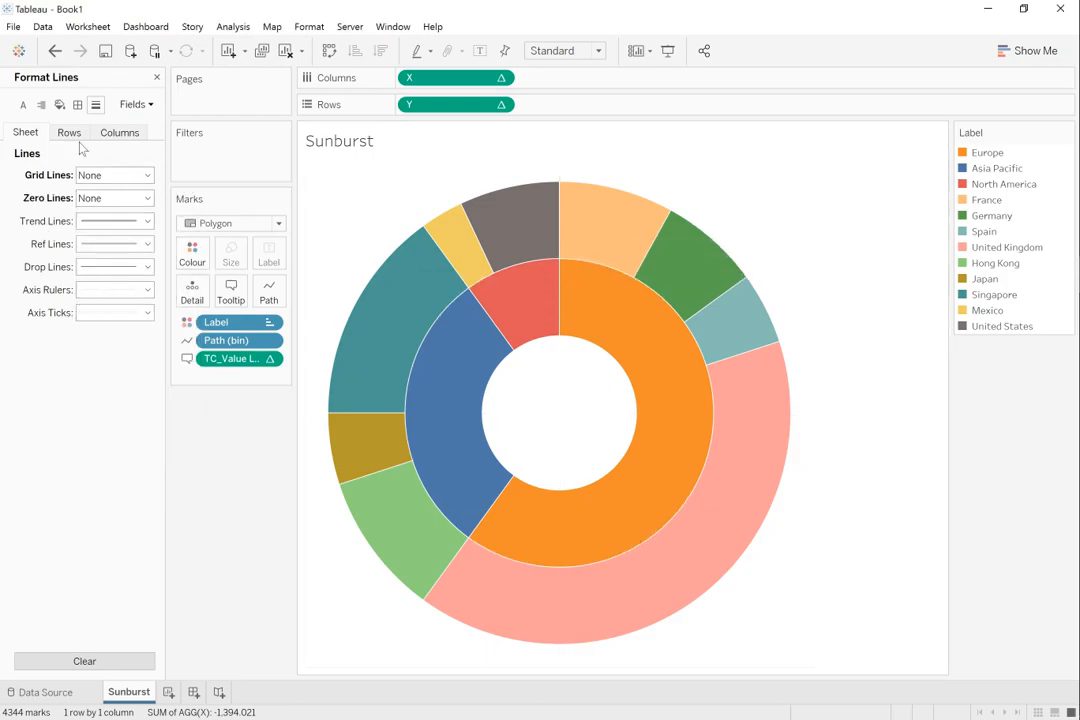
- Check the sheet's border formatting and close the formatting pane
{"action": "left_click", "coordinate": [78, 107]}
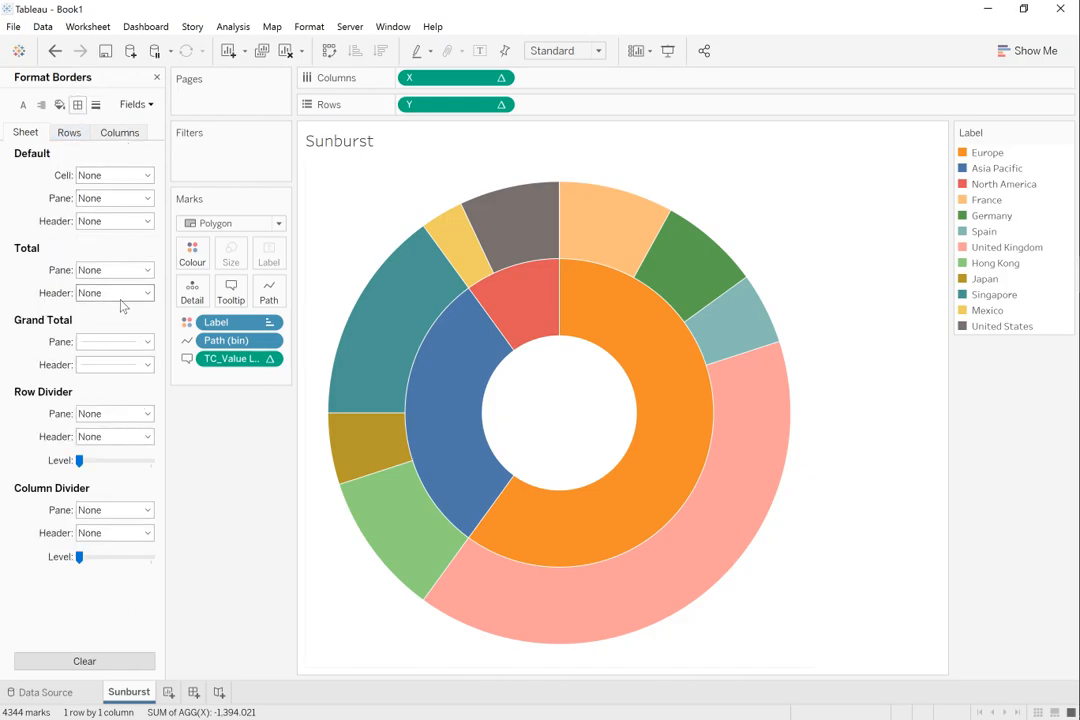
{"action": "left_click", "coordinate": [156, 77]}
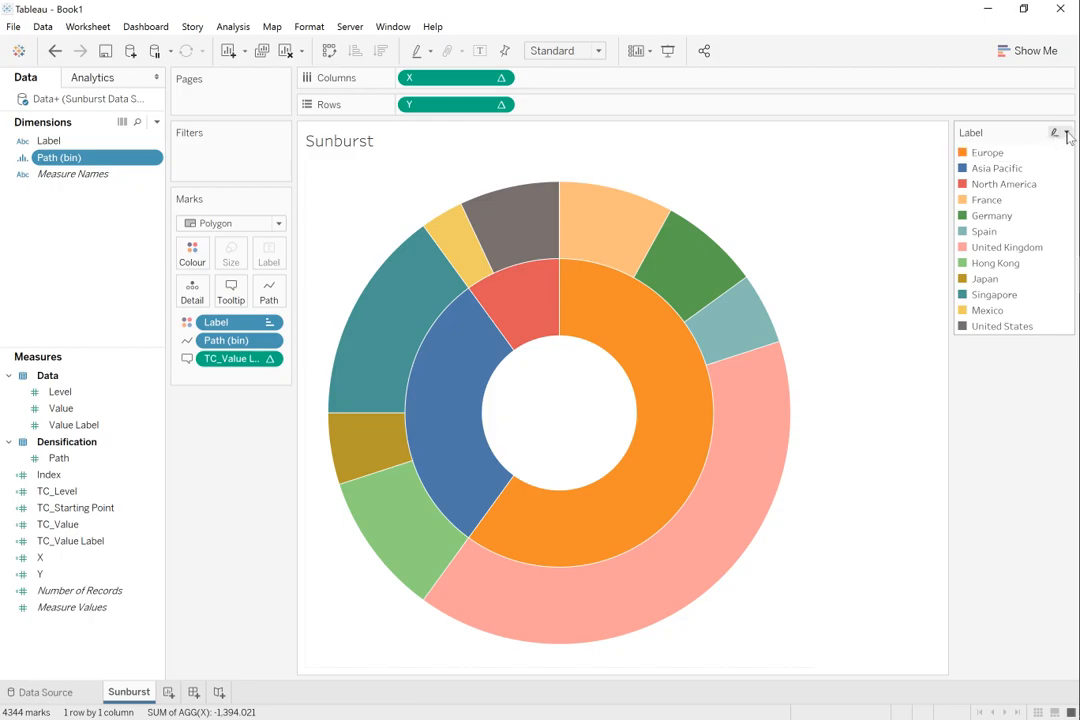
- Edit the Label colours and assign Europe a dark orange from the Material Design Orange palette
{"action": "left_click", "coordinate": [1067, 133]}
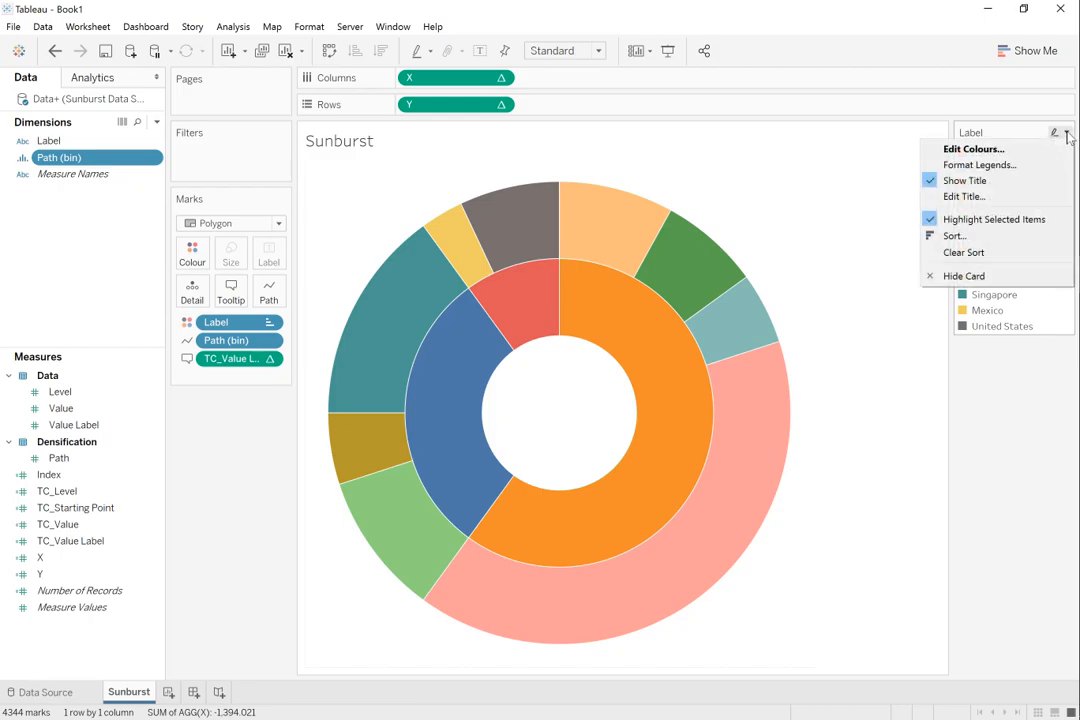
{"action": "left_click", "coordinate": [1000, 150]}
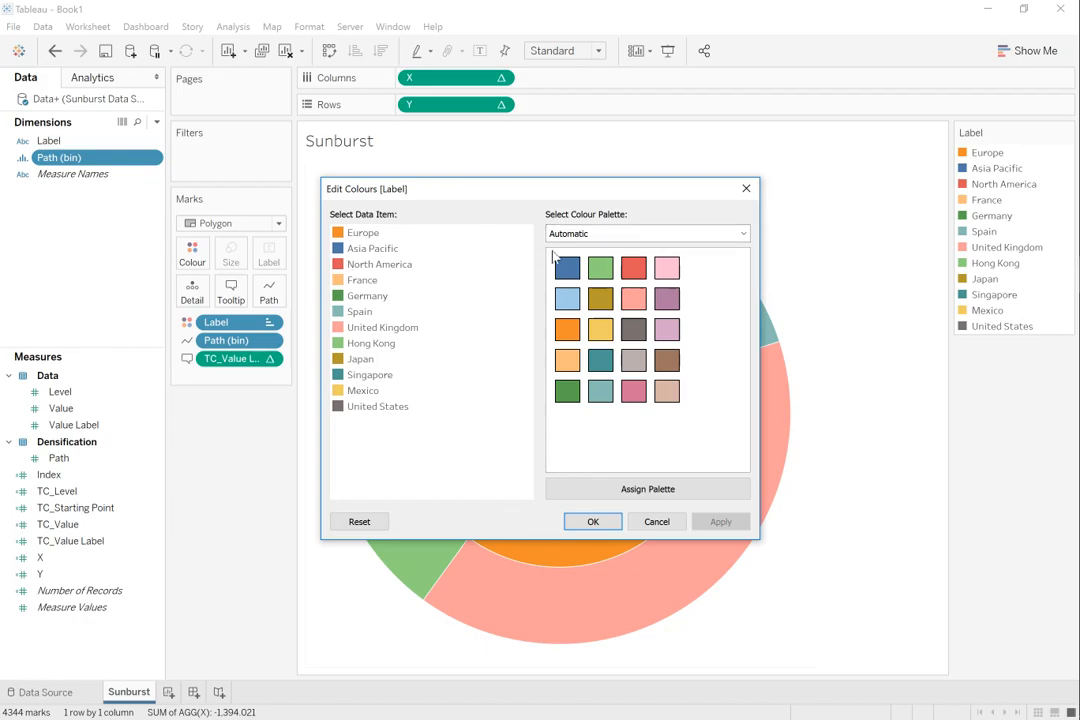
{"action": "left_click", "coordinate": [610, 233]}
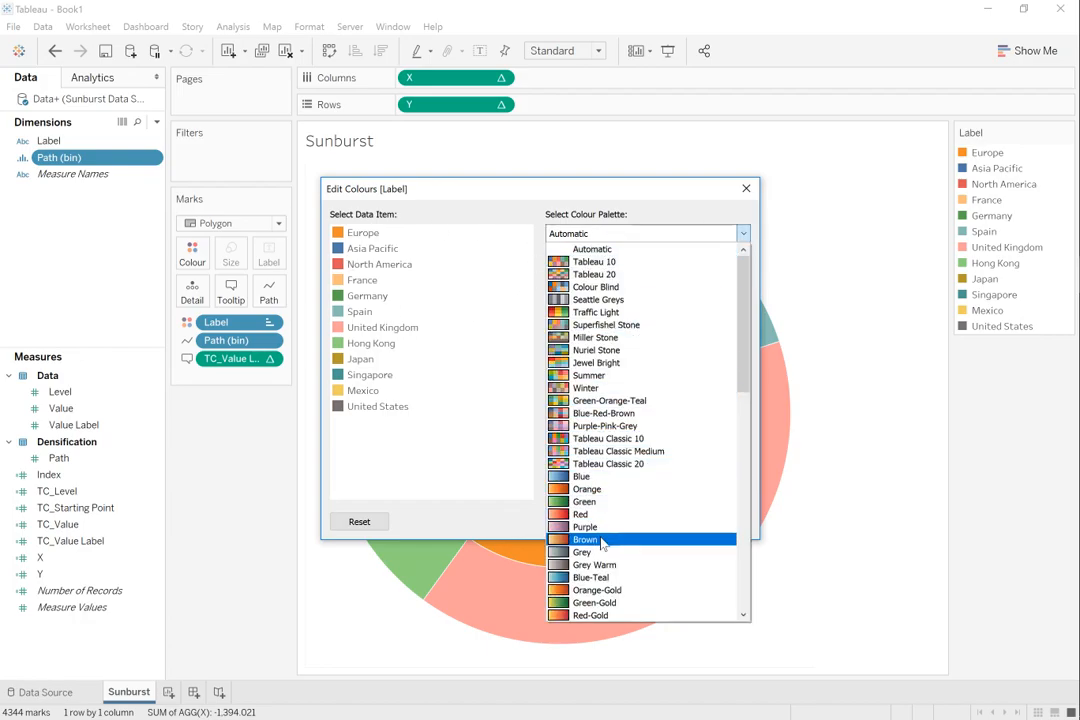
{"action": "scroll", "coordinate": [603, 542], "scroll_direction": "down", "scroll_amount": 9}
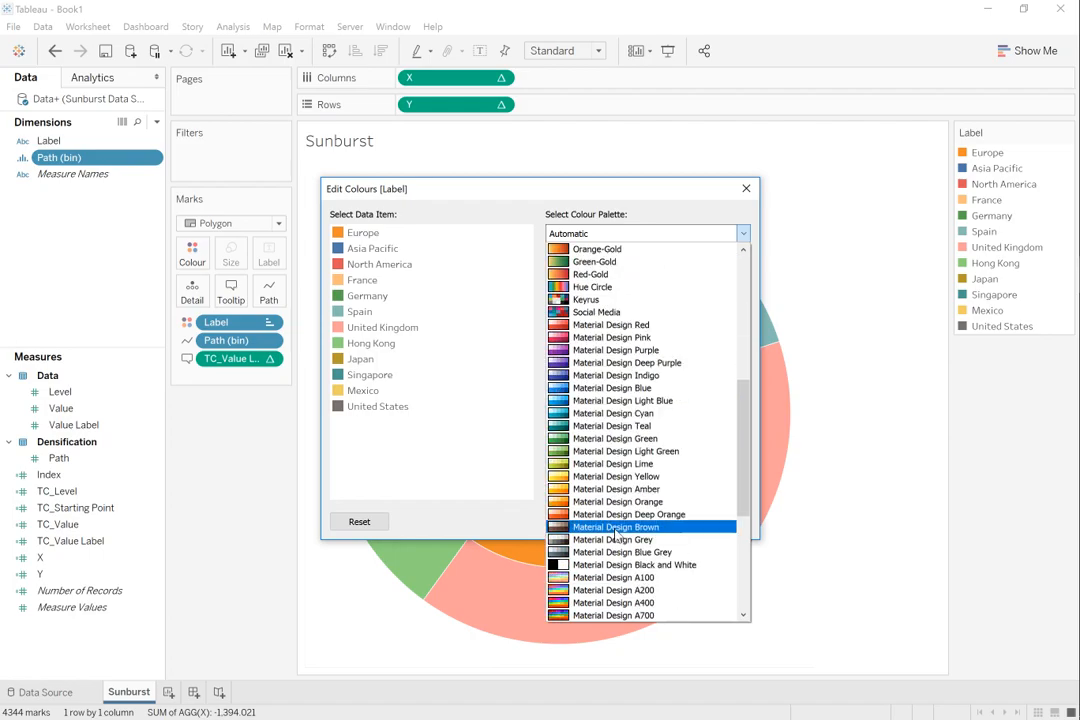
{"action": "left_click", "coordinate": [619, 502]}
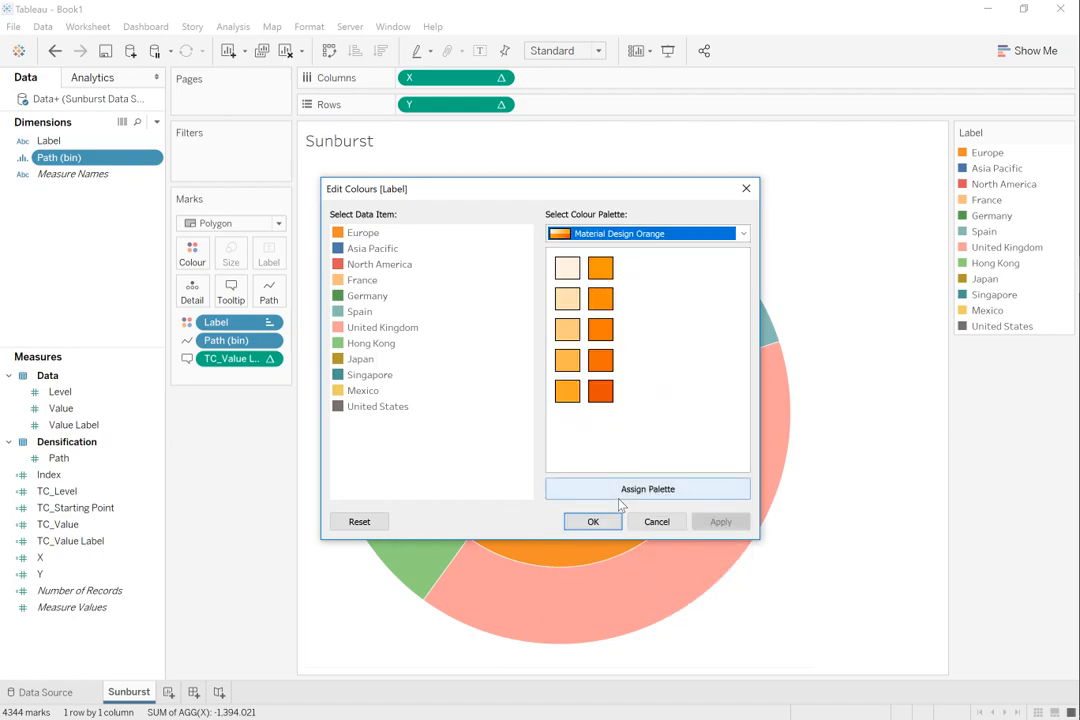
{"action": "left_click", "coordinate": [369, 237]}
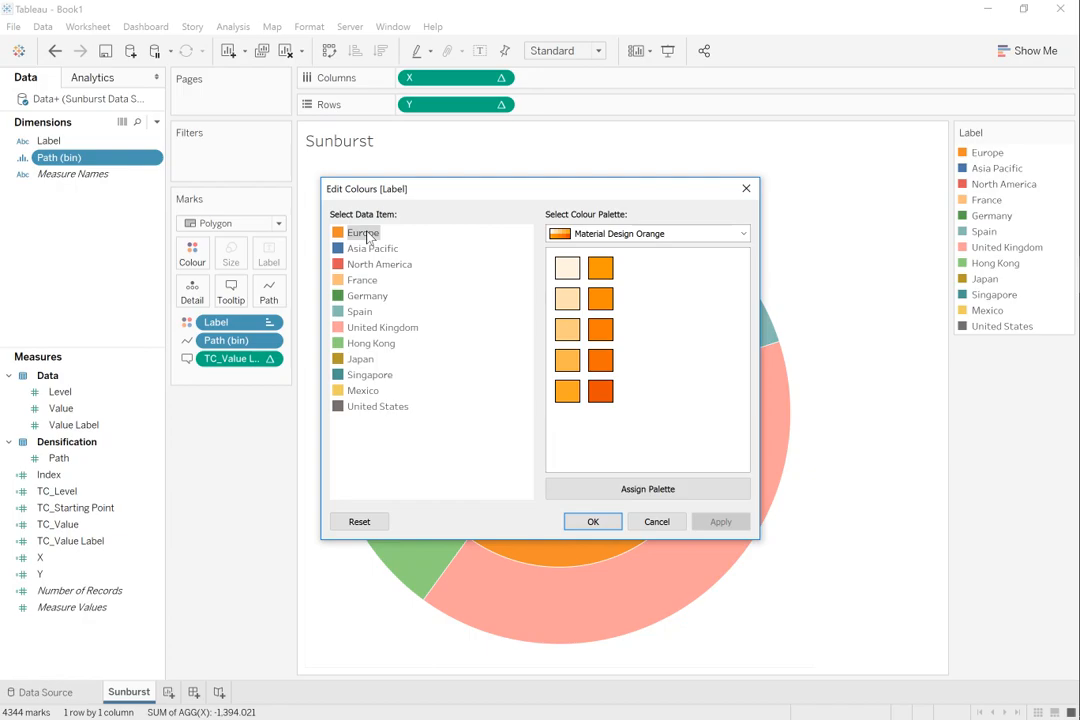
{"action": "left_click", "coordinate": [601, 361]}
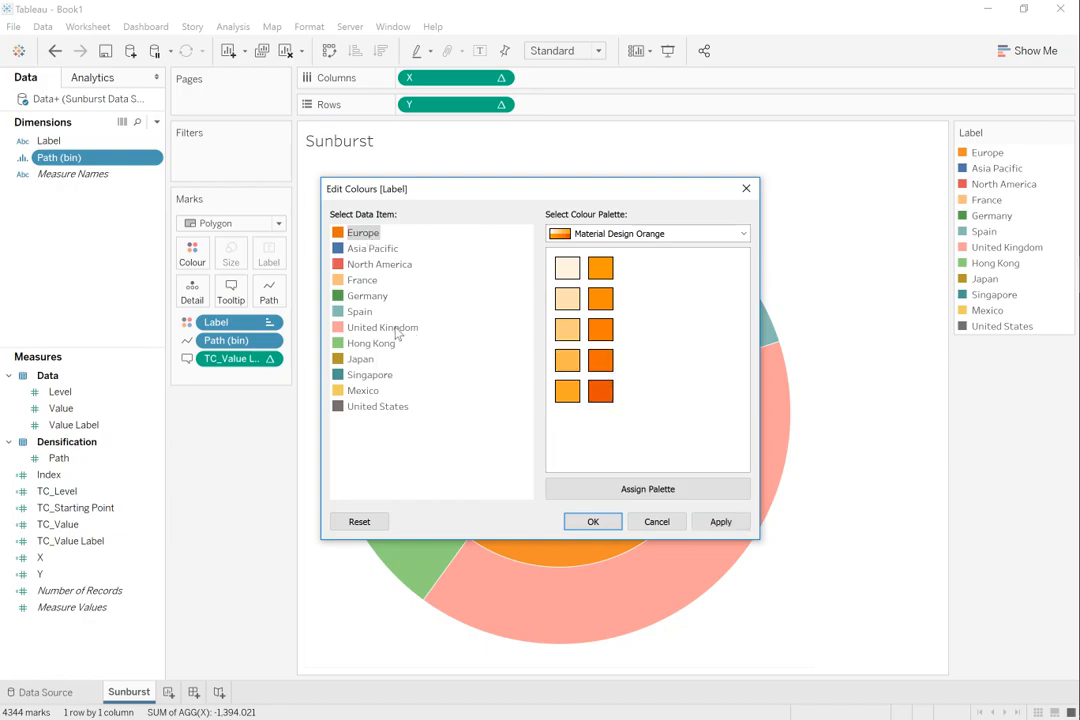
- Give France, Germany, Spain and United Kingdom progressively lighter shades from the Material Design Orange palette and apply them
{"action": "left_click", "coordinate": [362, 281]}
{"action": "left_click", "coordinate": [601, 330]}
{"action": "left_click", "coordinate": [376, 298]}
{"action": "left_click", "coordinate": [601, 268]}
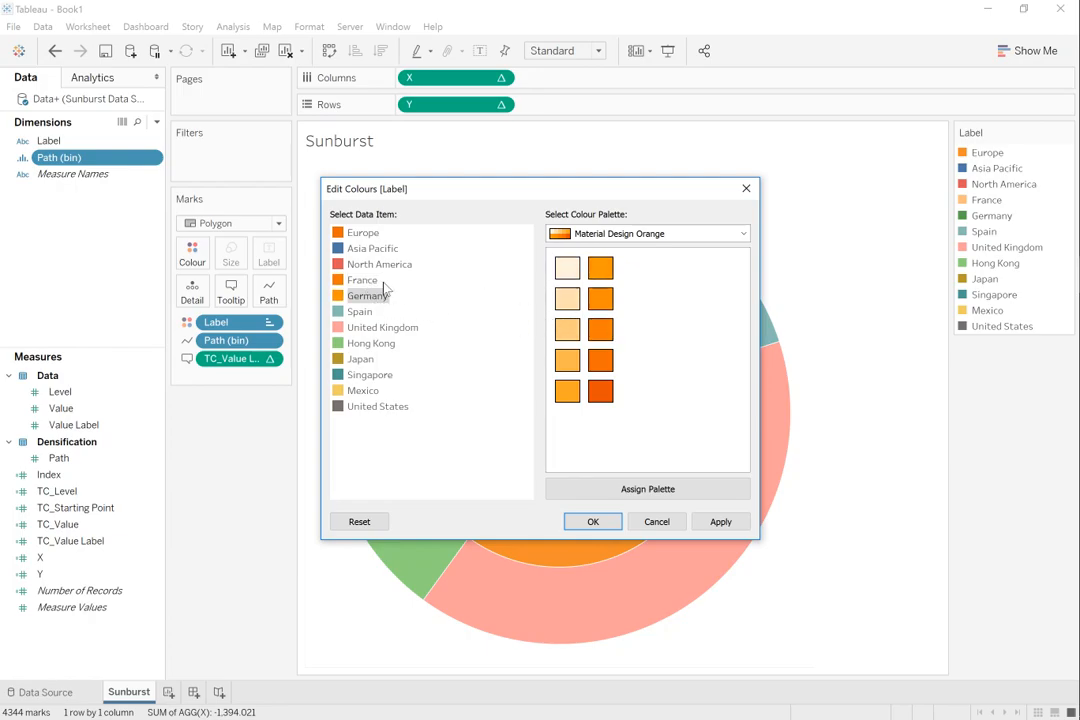
{"action": "left_click", "coordinate": [358, 312]}
{"action": "left_click", "coordinate": [567, 391]}
{"action": "left_click", "coordinate": [566, 361]}
{"action": "left_click", "coordinate": [412, 329]}
{"action": "left_click", "coordinate": [567, 330]}
{"action": "left_click", "coordinate": [567, 299]}
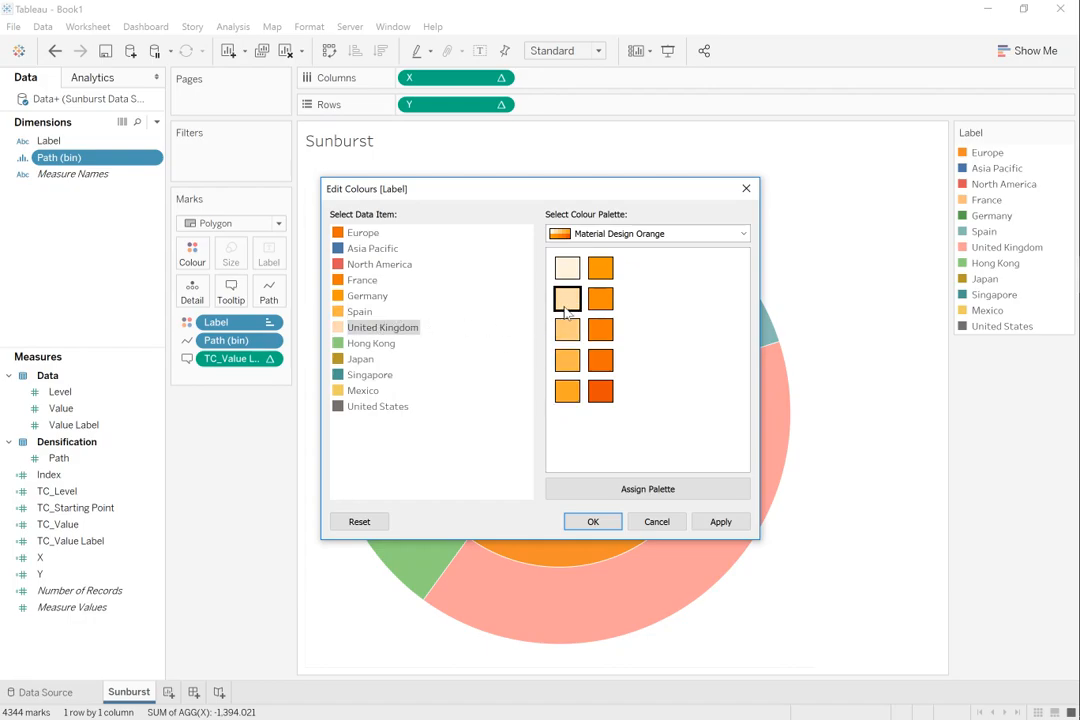
{"action": "left_click", "coordinate": [740, 527]}
- Change United Kingdom and Spain to slightly darker shades of Material Design Orange and apply the colours
{"action": "left_click_drag", "start_coordinate": [580, 201], "coordinate": [465, 225]}
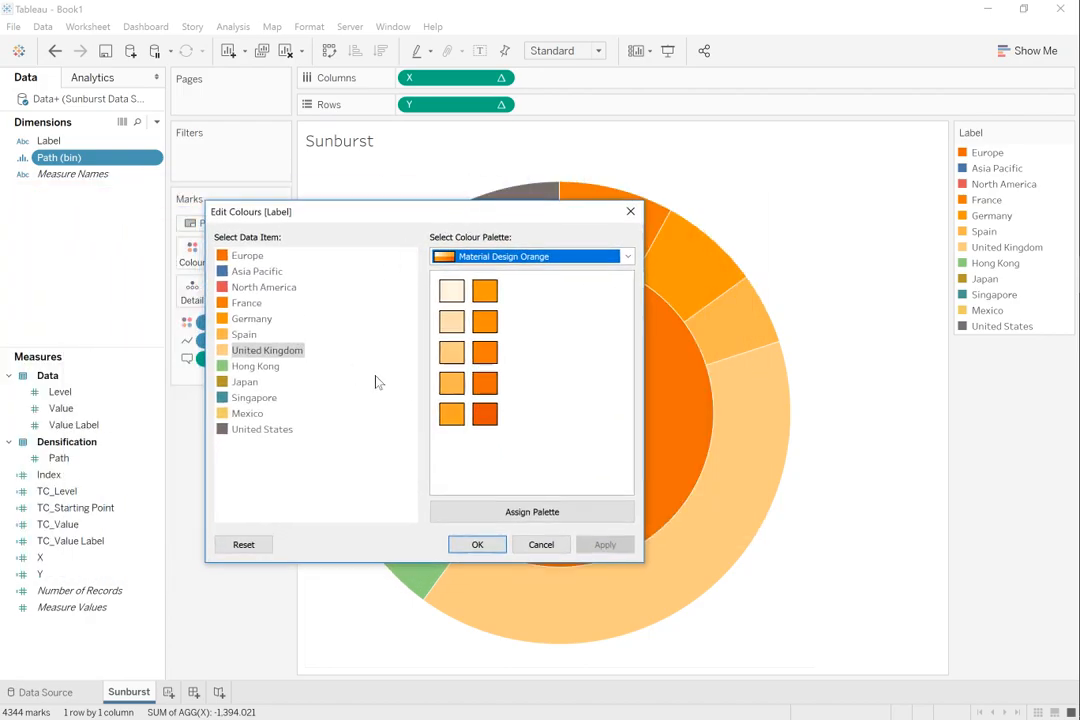
{"action": "left_click", "coordinate": [453, 386]}
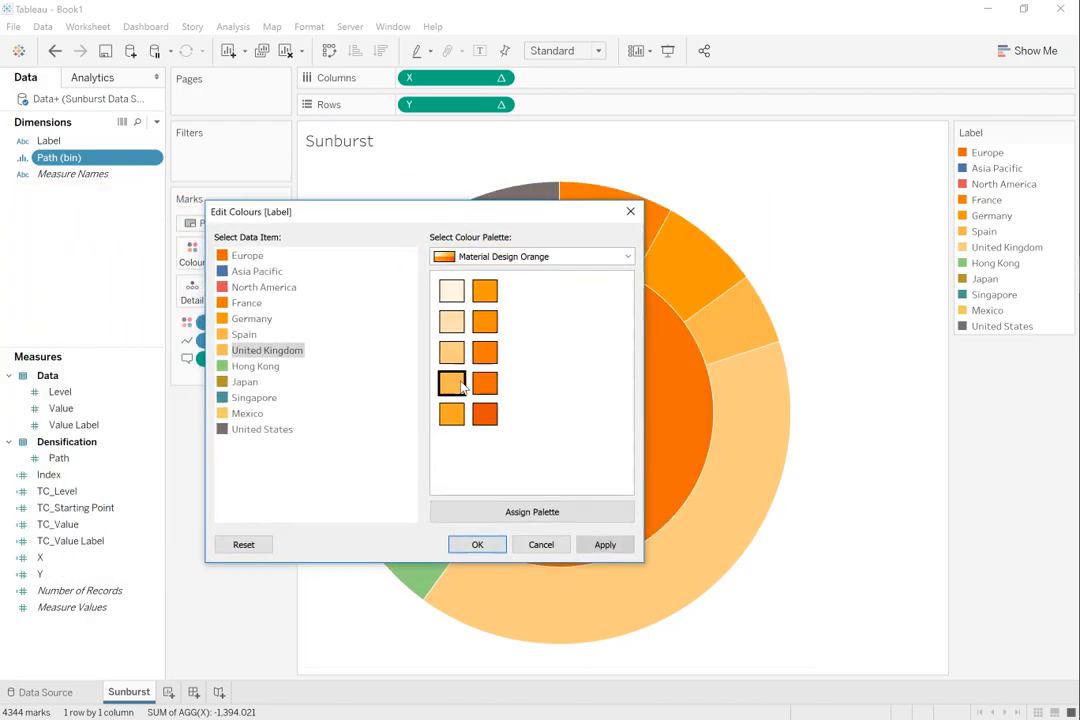
{"action": "left_click", "coordinate": [245, 334]}
{"action": "left_click", "coordinate": [449, 412]}
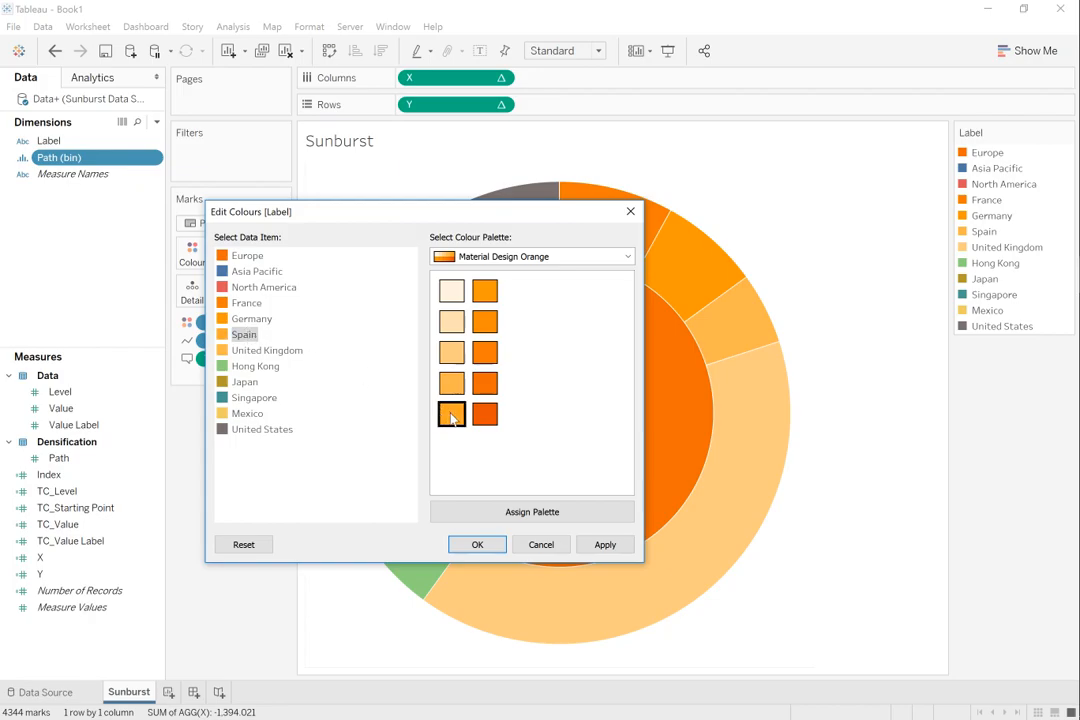
{"action": "left_click", "coordinate": [595, 545]}
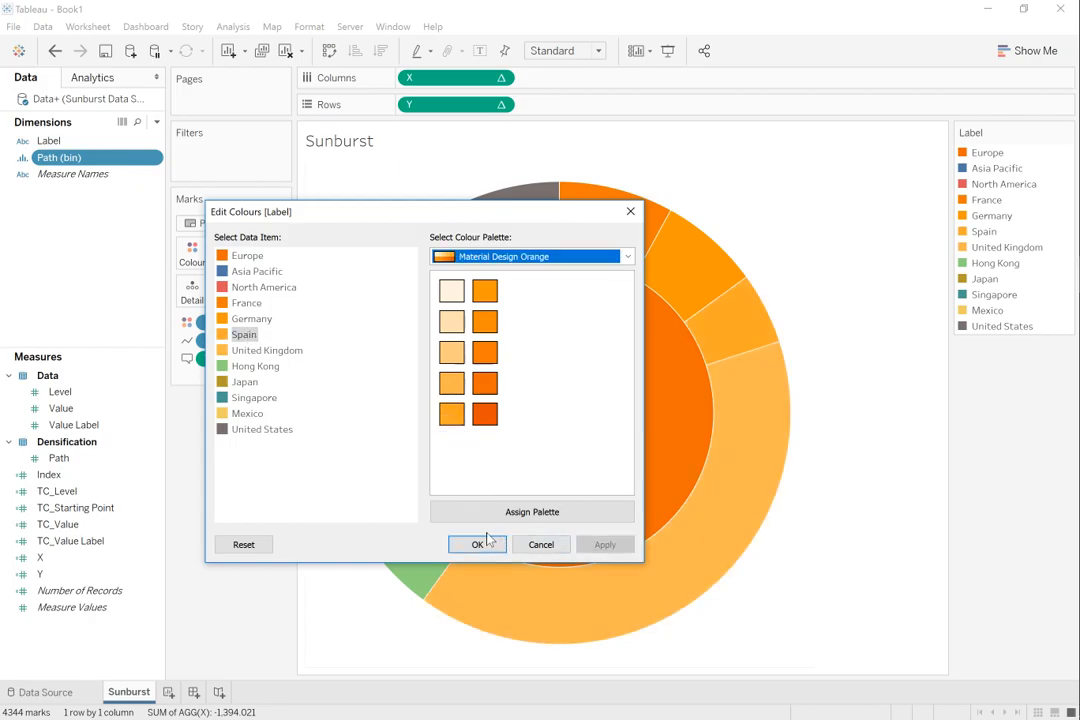
- Assign Asia Pacific a dark green from the Material Design Green Seq palette
{"action": "left_click_drag", "start_coordinate": [309, 230], "coordinate": [644, 289]}
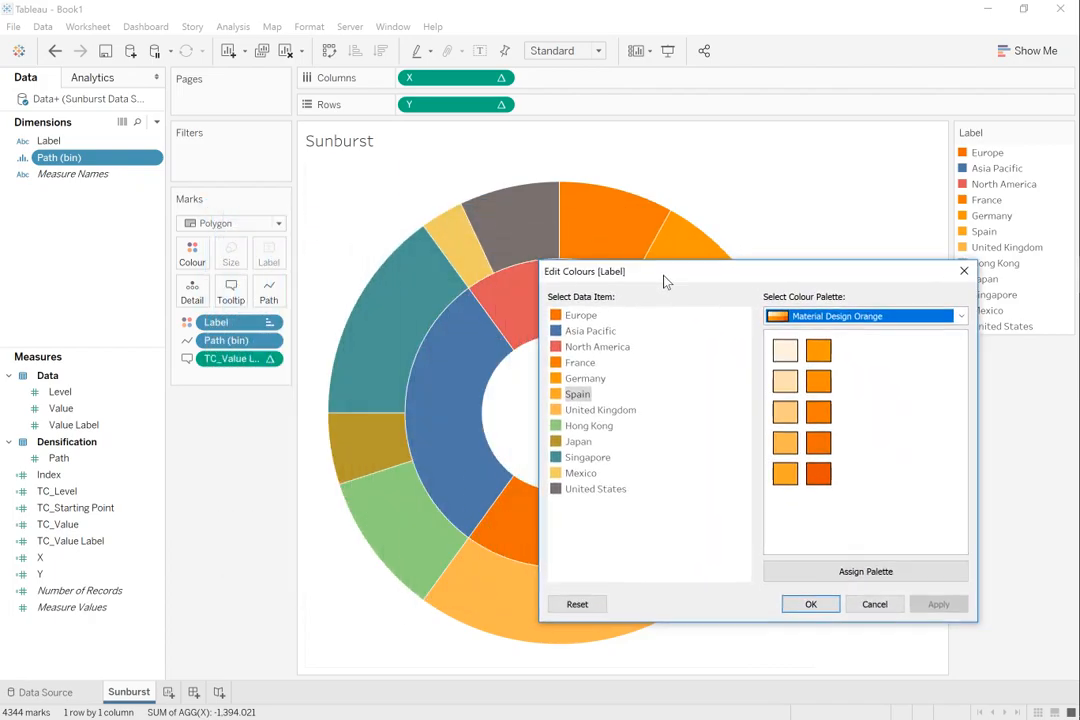
{"action": "left_click", "coordinate": [600, 333]}
{"action": "left_click_drag", "start_coordinate": [722, 280], "coordinate": [572, 249]}
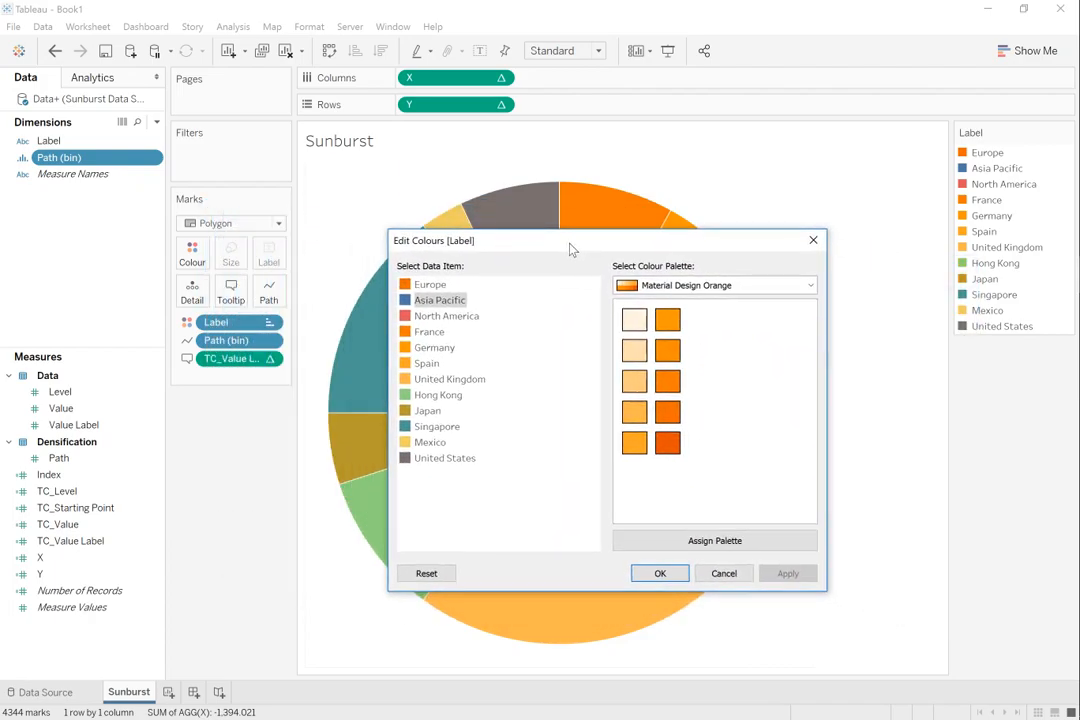
{"action": "left_click", "coordinate": [722, 287]}
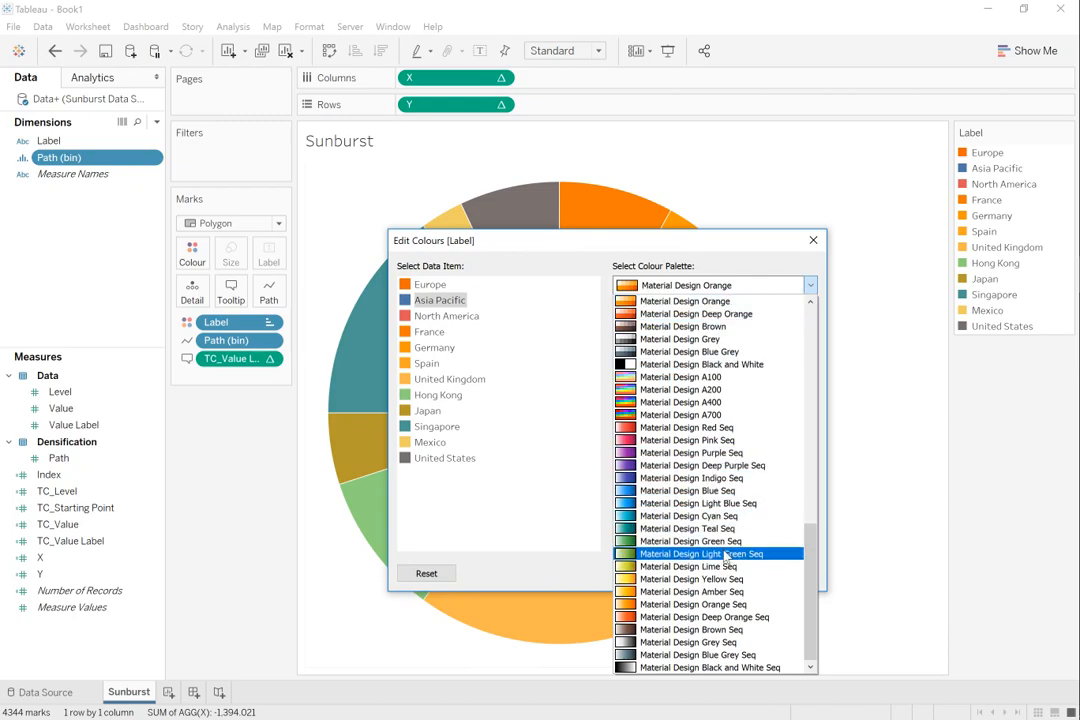
{"action": "left_click", "coordinate": [690, 541]}
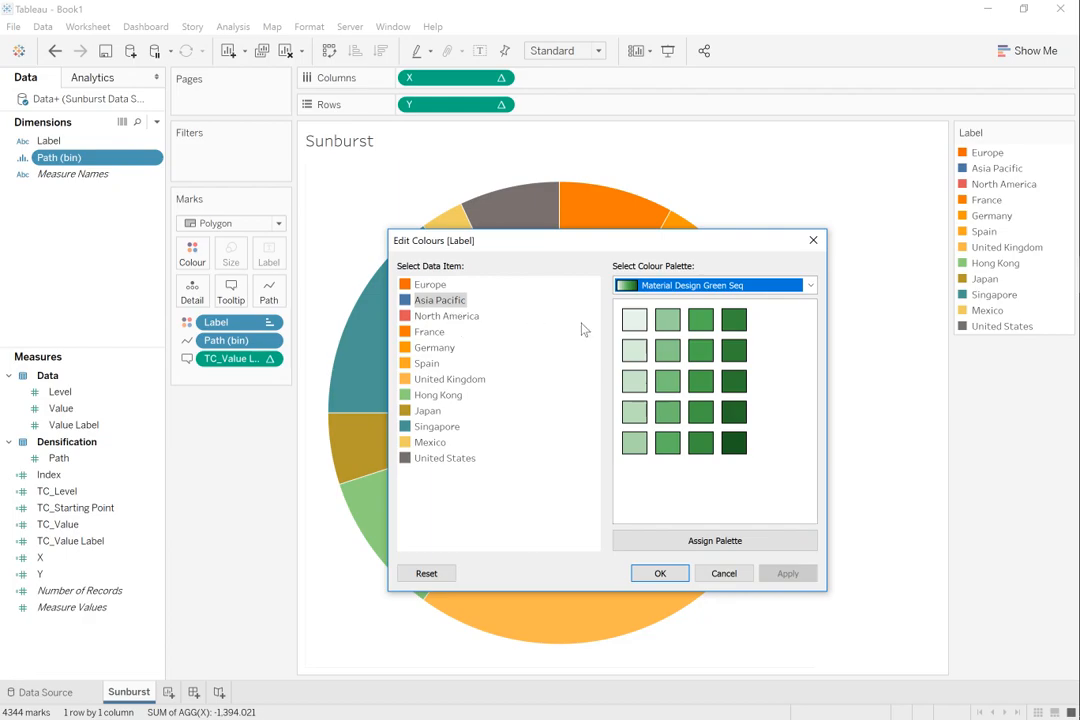
{"action": "left_click", "coordinate": [701, 443]}
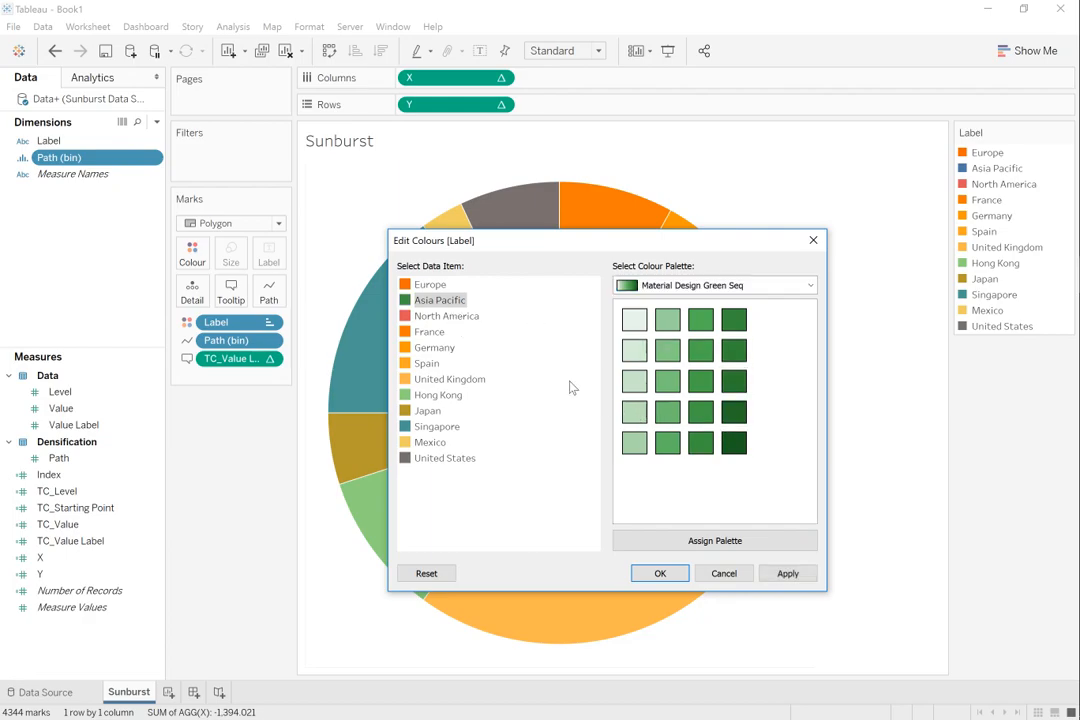
- Colour Hong Kong medium green and Japan light green from the Material Design Green Seq palette and apply the colours
{"action": "left_click", "coordinate": [437, 396]}
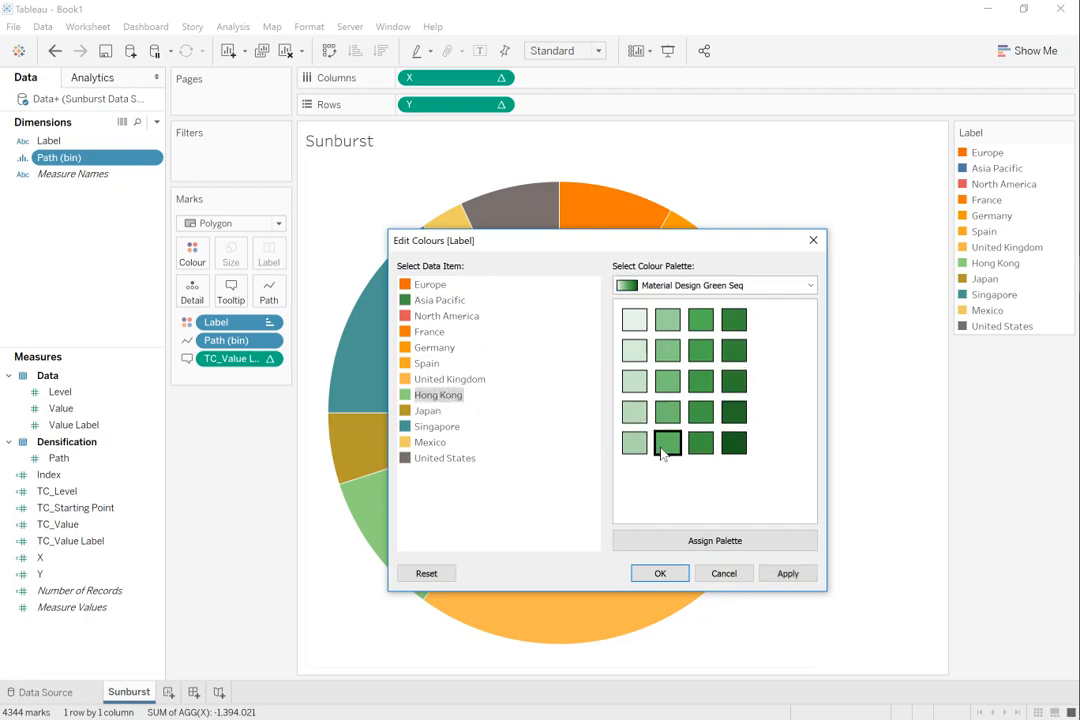
{"action": "left_click", "coordinate": [667, 381]}
{"action": "left_click", "coordinate": [430, 411]}
{"action": "left_click", "coordinate": [634, 412]}
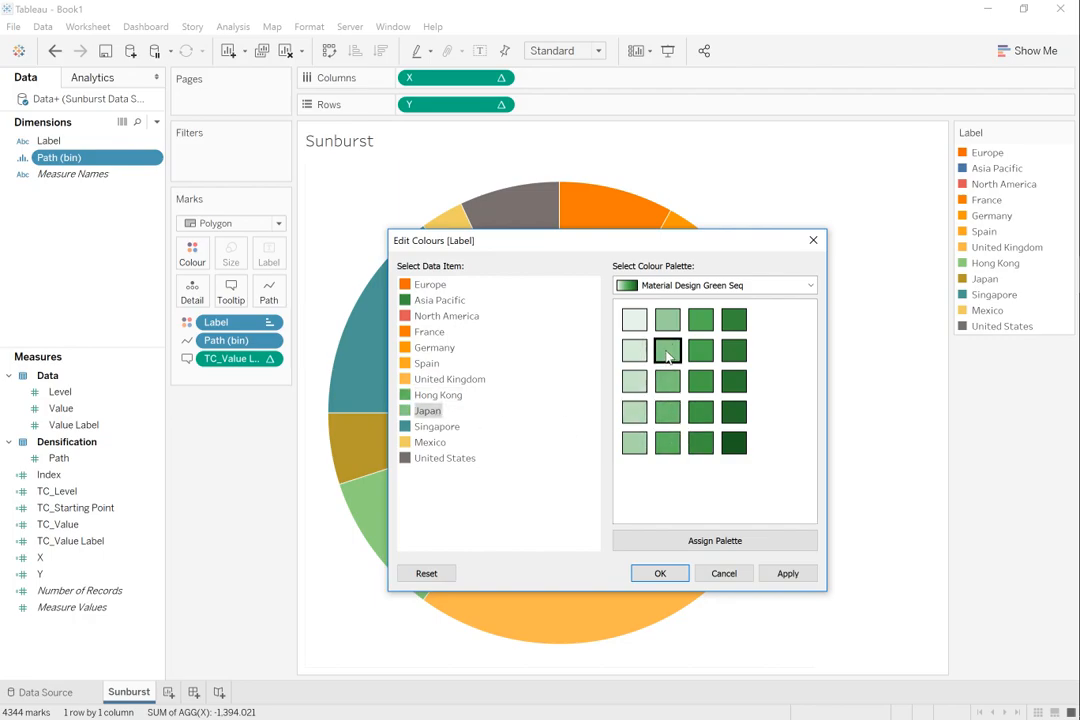
{"action": "left_click", "coordinate": [788, 573]}
- Assign North America a dark blue from the Material Design Blue Seq palette
{"action": "left_click_drag", "start_coordinate": [589, 256], "coordinate": [654, 257]}
{"action": "left_click", "coordinate": [731, 287]}
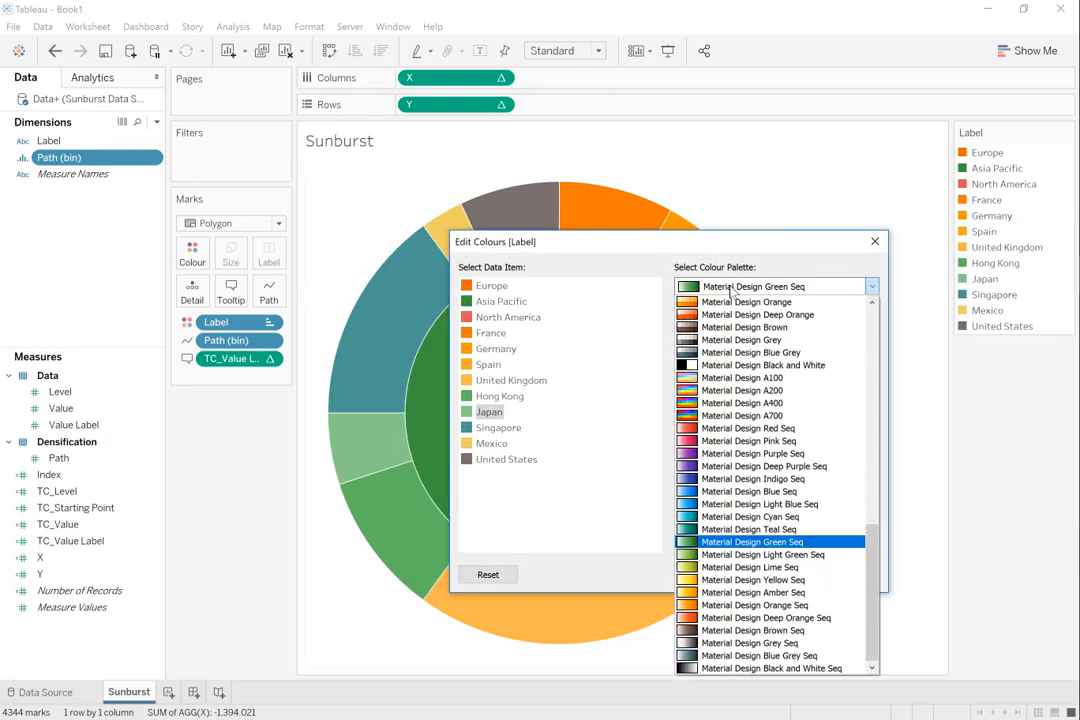
{"action": "left_click", "coordinate": [762, 491]}
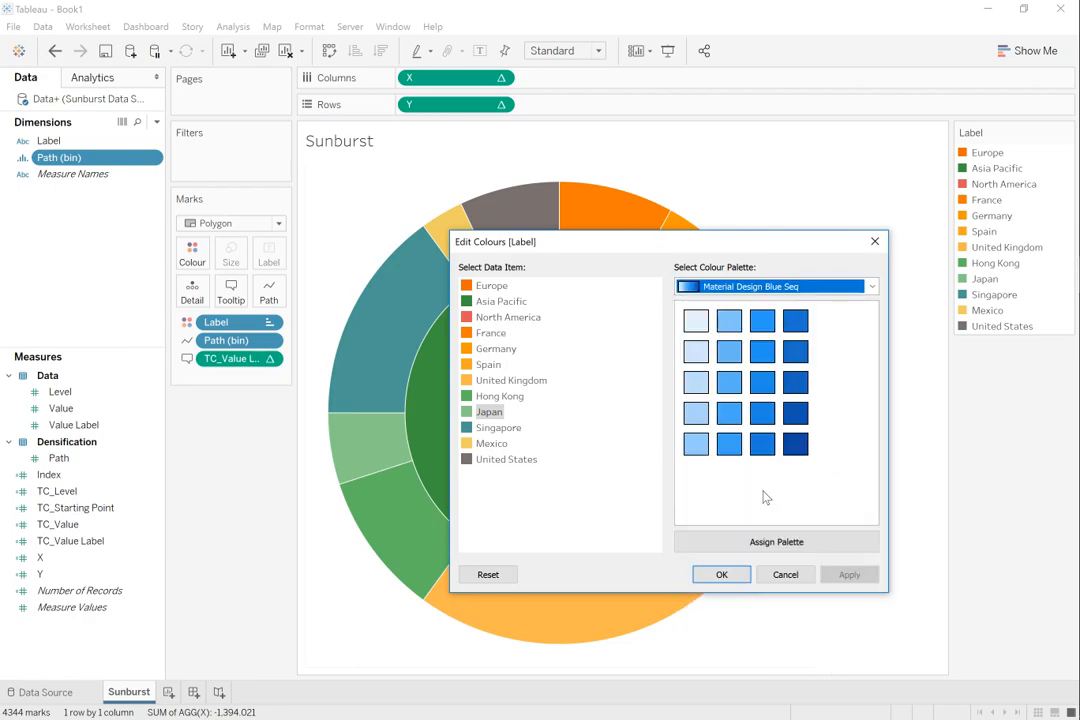
{"action": "left_click", "coordinate": [502, 317]}
{"action": "left_click", "coordinate": [765, 447]}
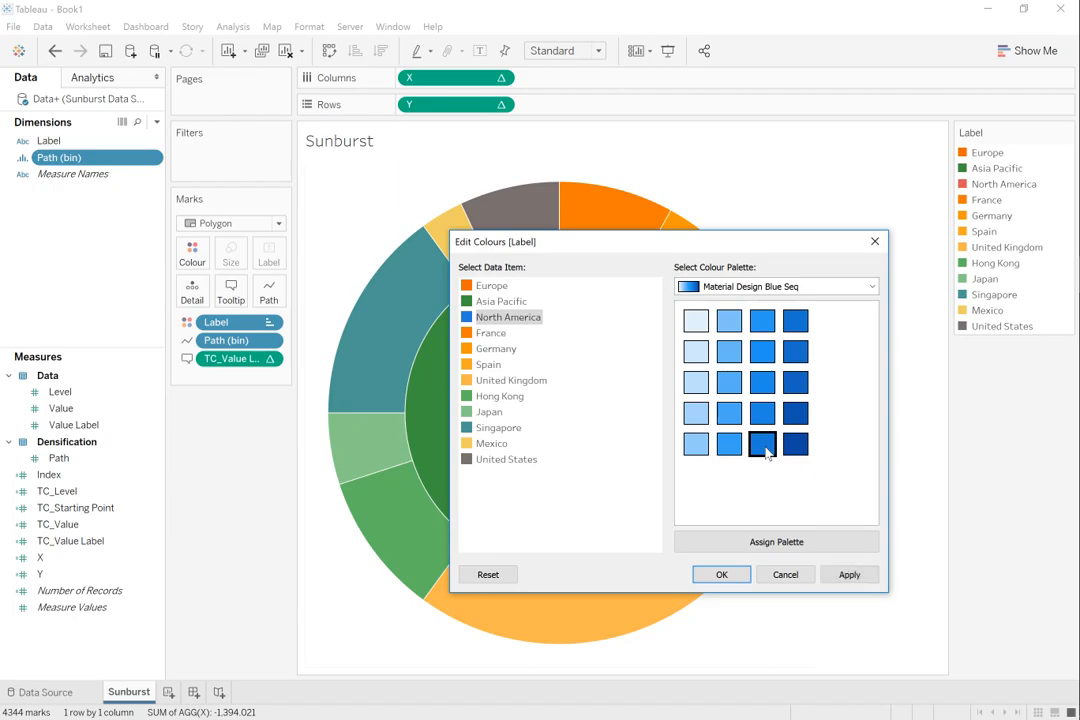
- Give Mexico and United States lighter shades from the Material Design Blue Seq palette, and accept the Label colours
{"action": "left_click", "coordinate": [491, 443]}
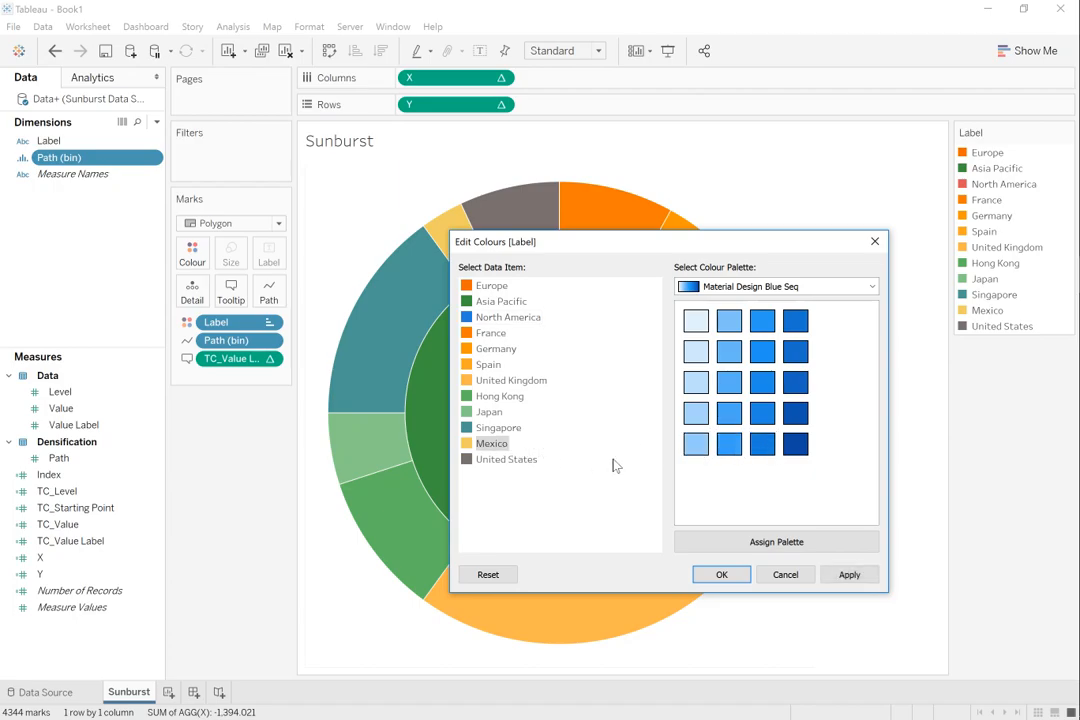
{"action": "left_click", "coordinate": [758, 347]}
{"action": "left_click", "coordinate": [543, 459]}
{"action": "left_click", "coordinate": [729, 444]}
{"action": "left_click", "coordinate": [849, 574]}
{"action": "left_click", "coordinate": [721, 574]}
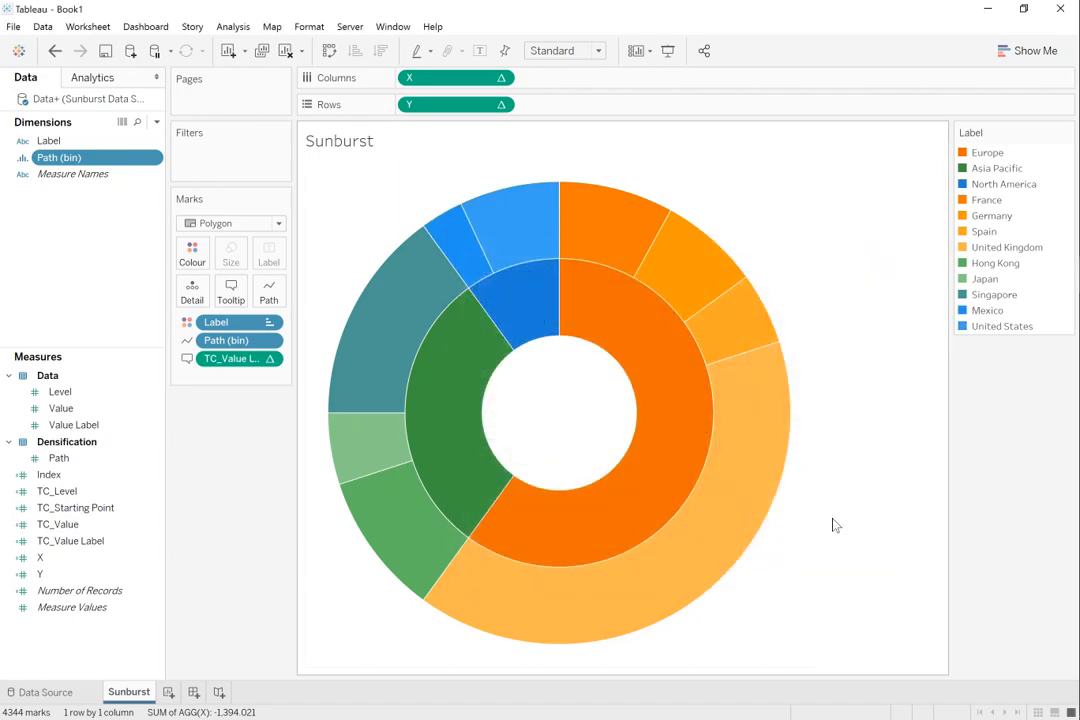